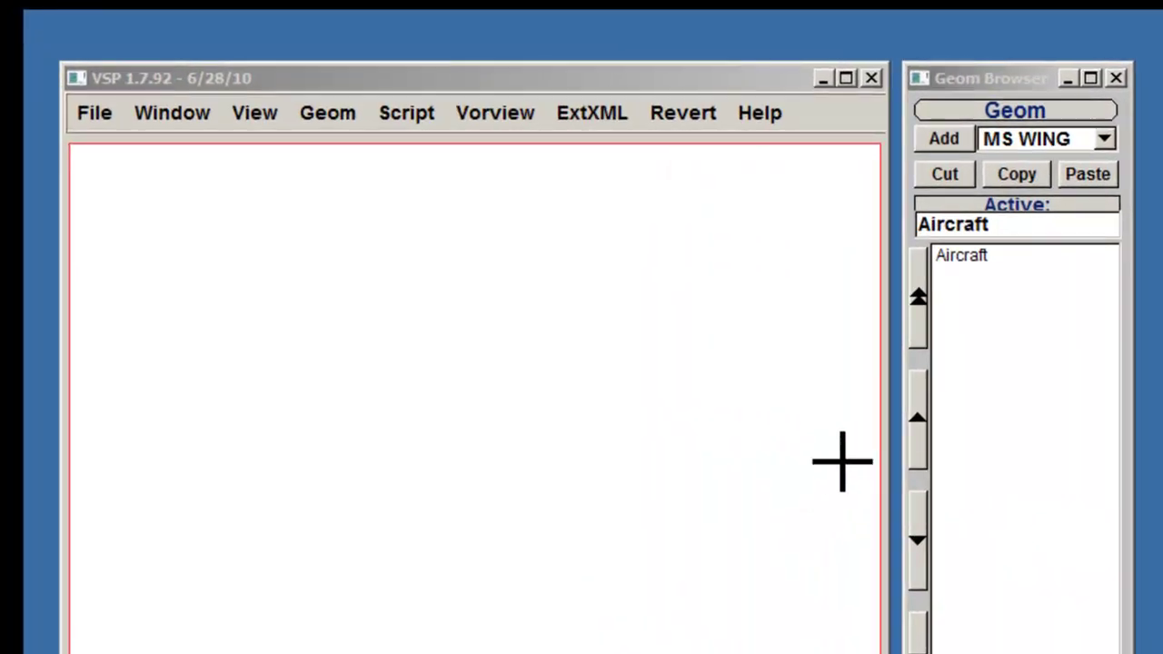
- Add an MS WING component to the aircraft
left_click(473, 113)
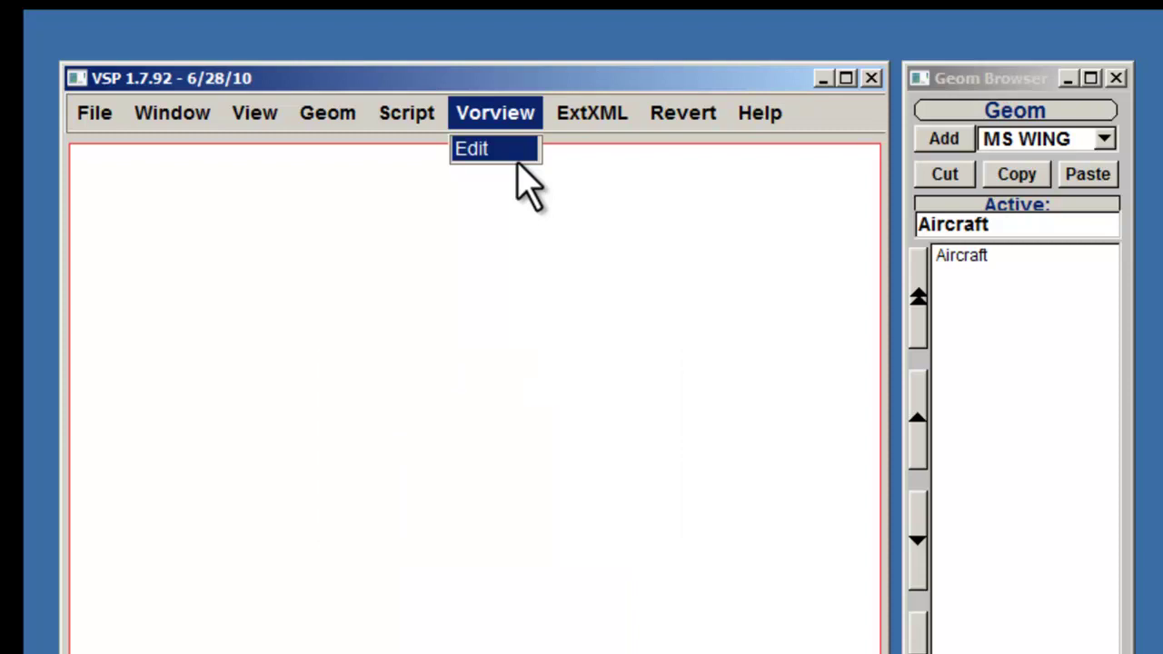
left_click(523, 178)
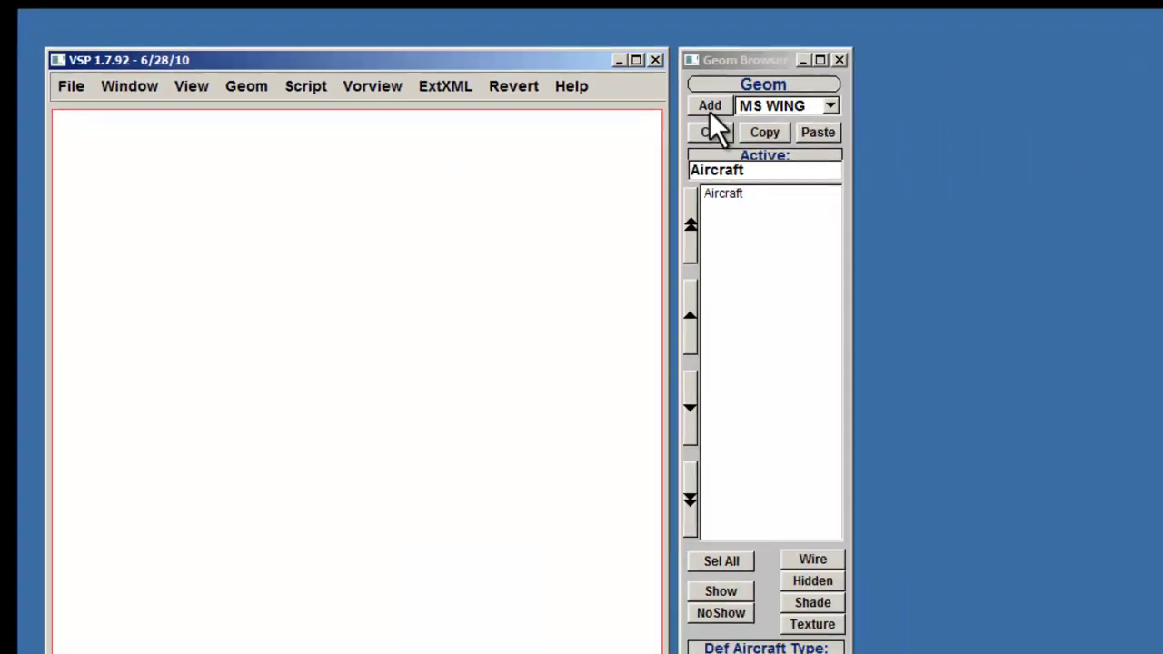
left_click(622, 97)
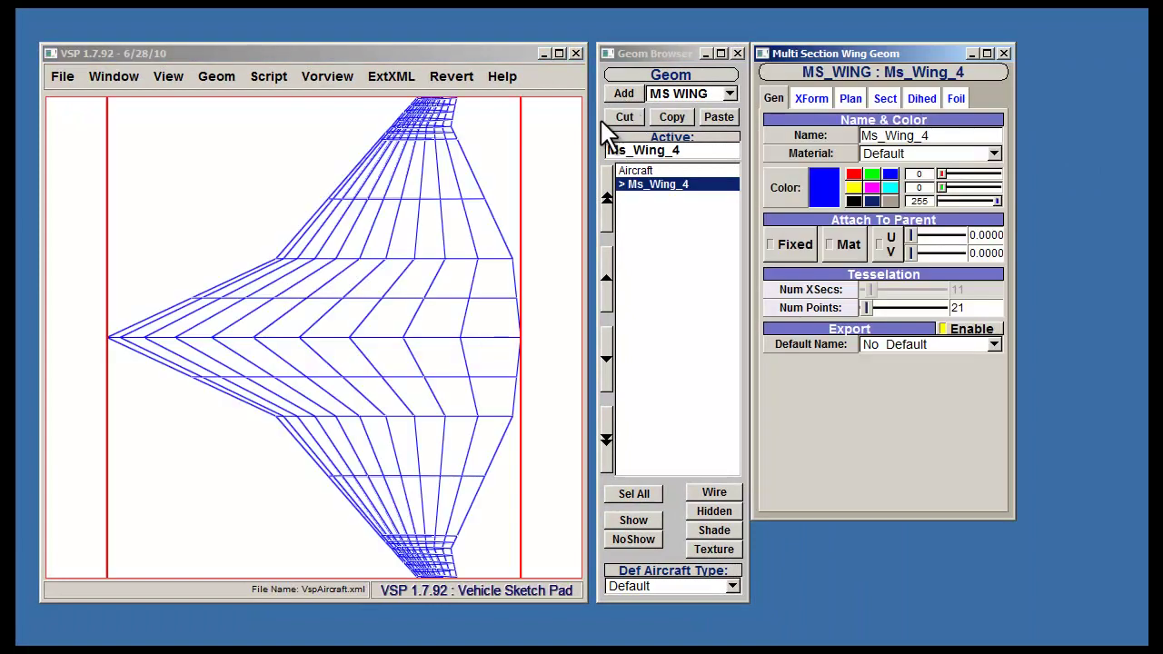
left_click_drag(580, 114, 309, 56)
- Open the Vorview editor for the aircraft and bring up its first page of input settings
left_click(325, 77)
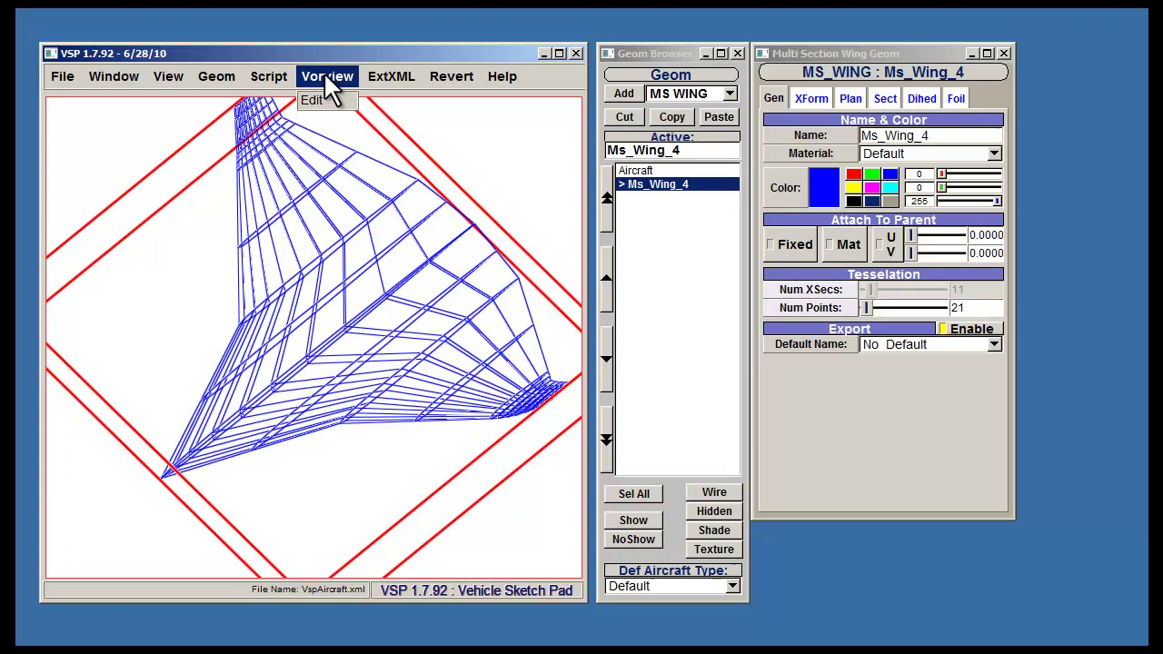
left_click(329, 100)
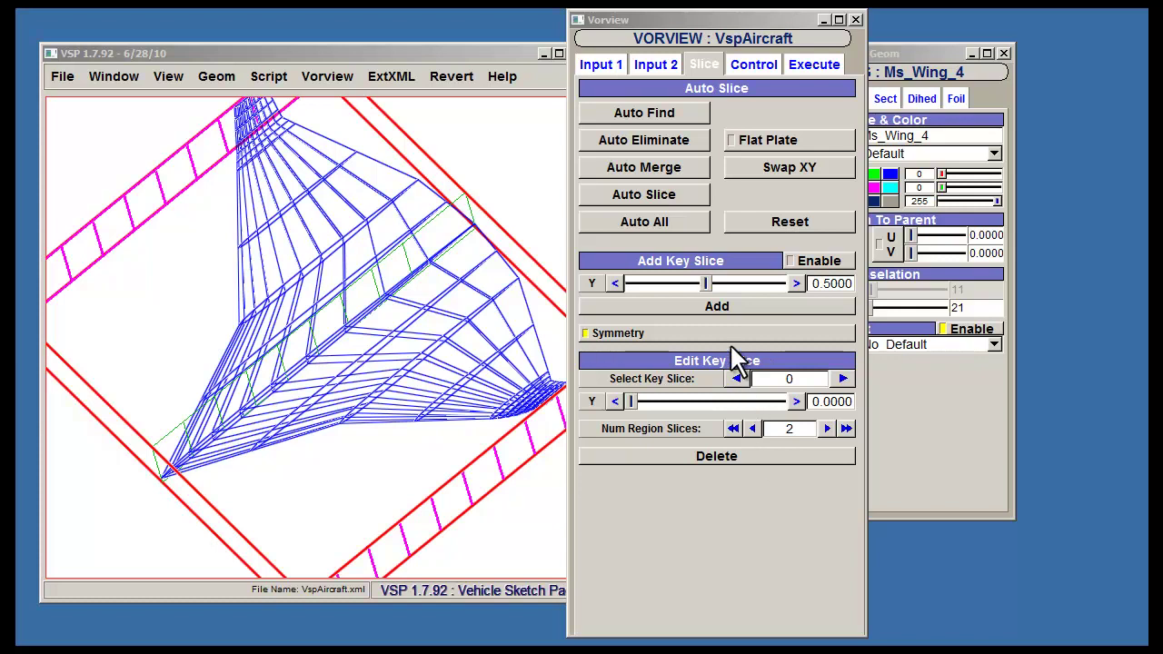
left_click(603, 66)
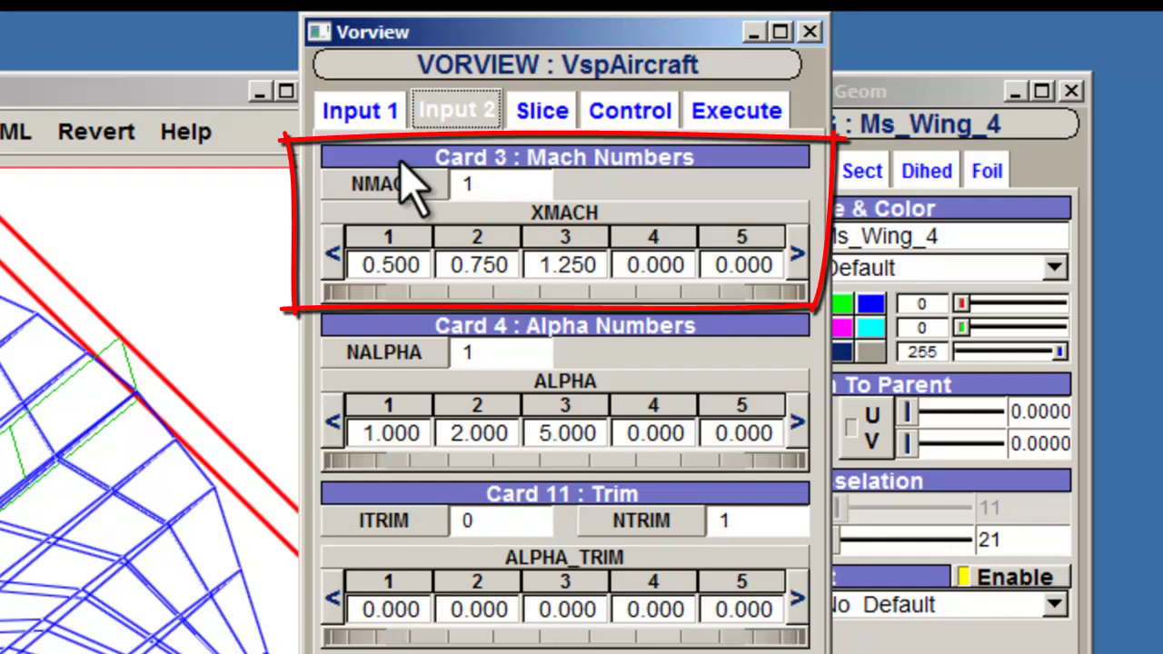
- Set both the number of Mach numbers (NMACH) and the number of alphas (NALPHA) to 3
double_click(452, 193)
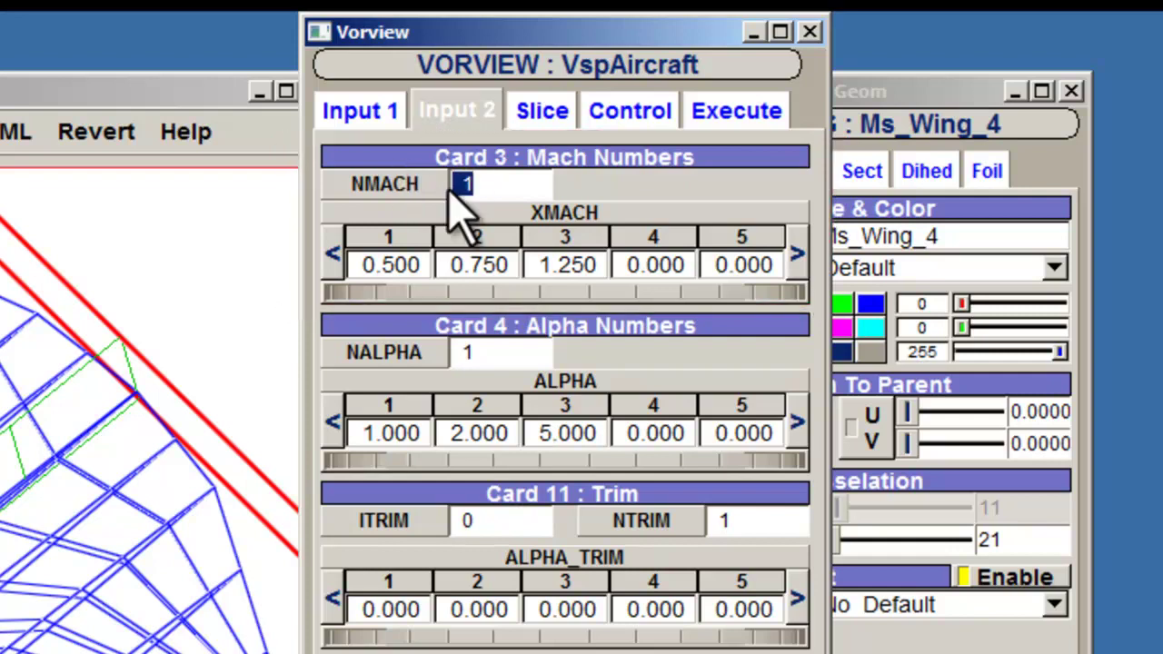
key("BackSpace")
type("3")
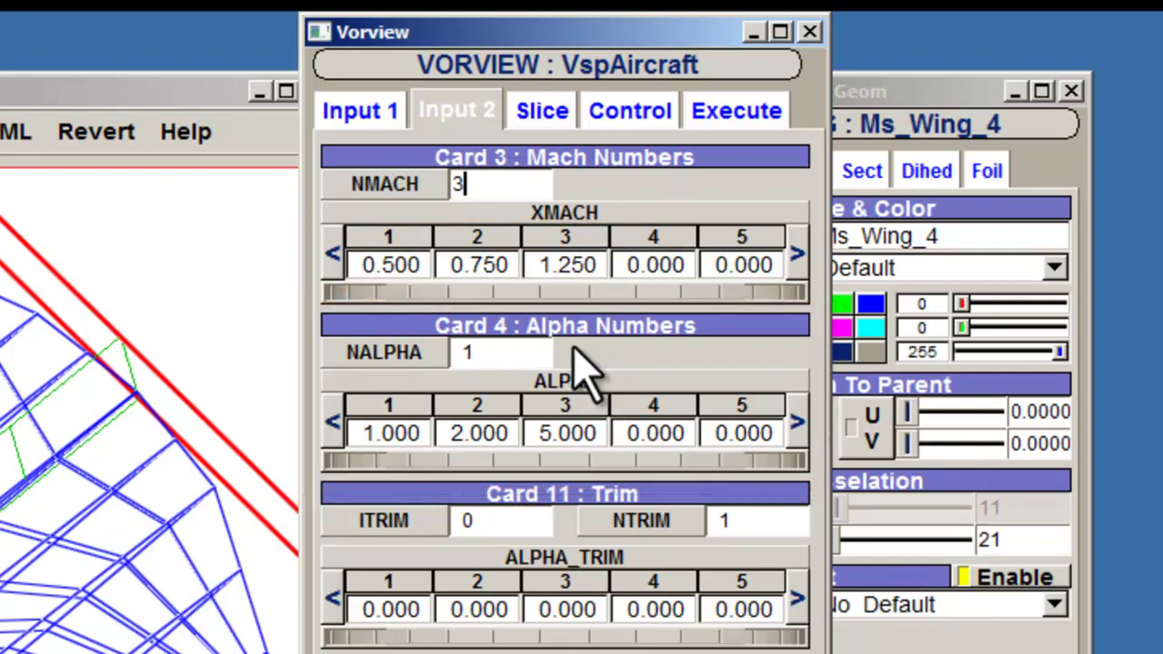
left_click_drag(537, 355, 414, 391)
type("3")
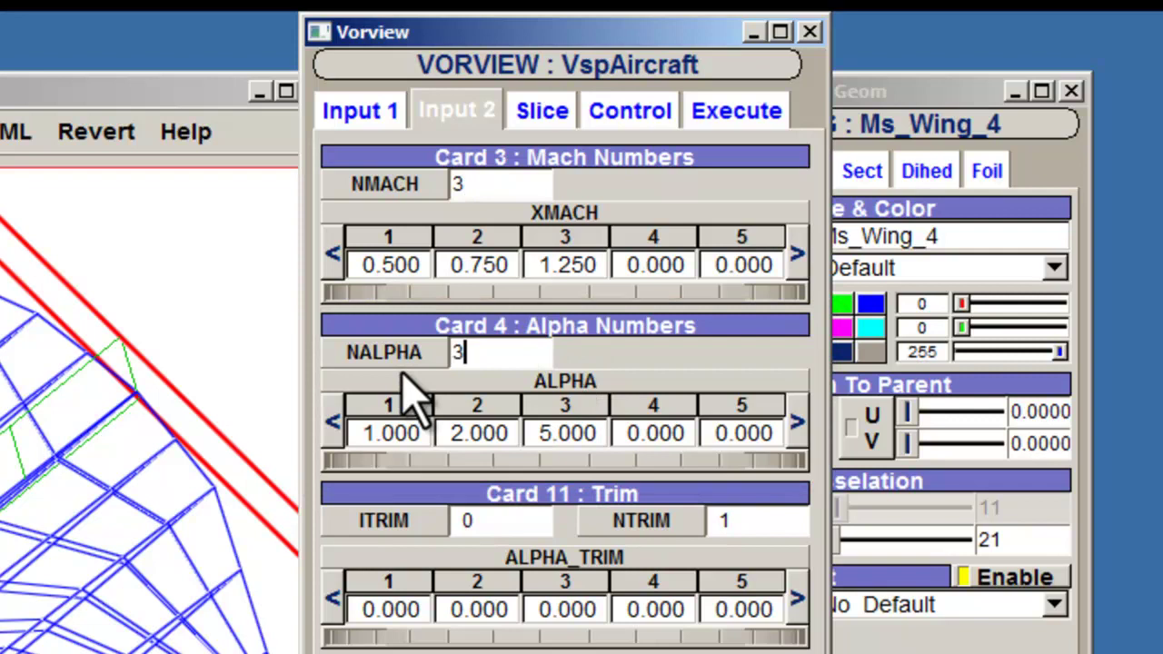
key("Tab")
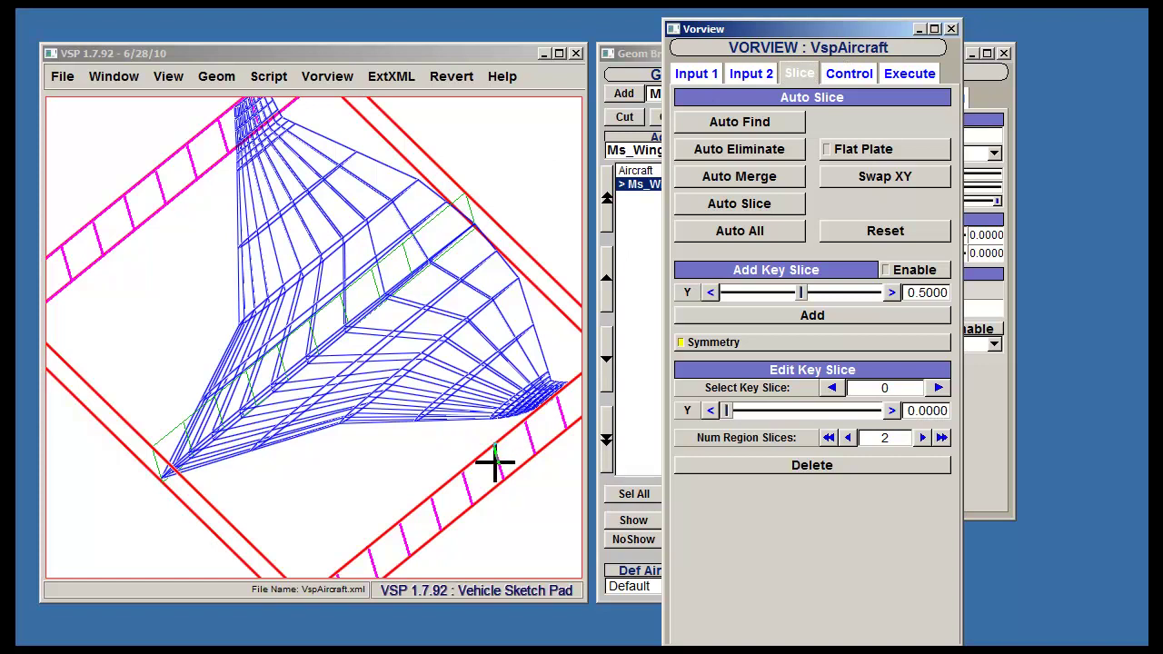
- Slice the wing automatically in stages with Auto Find, Auto Eliminate, Auto Merge and Auto Slice, finishing with Auto All
left_click_drag(397, 509, 382, 452)
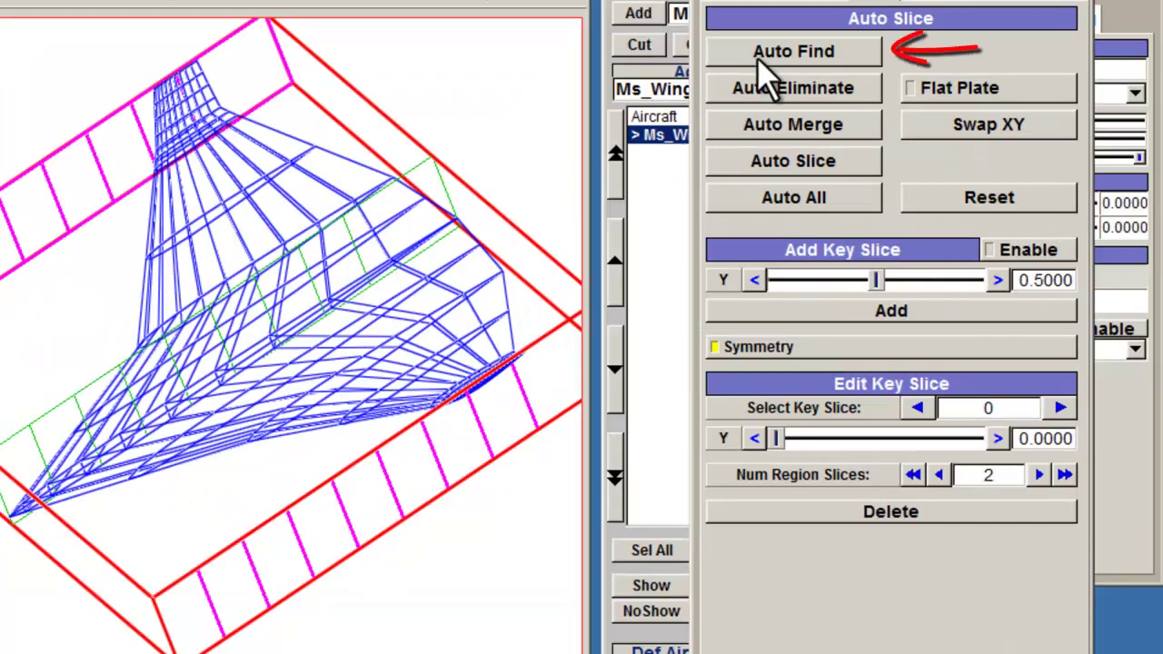
left_click(757, 57)
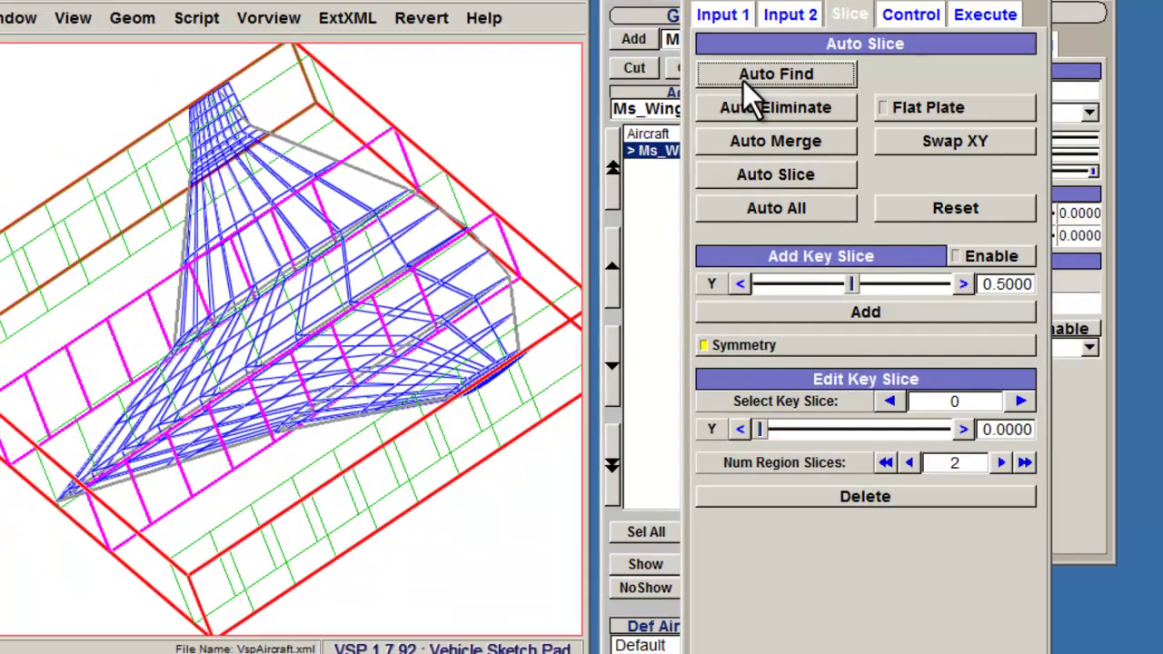
left_click(750, 112)
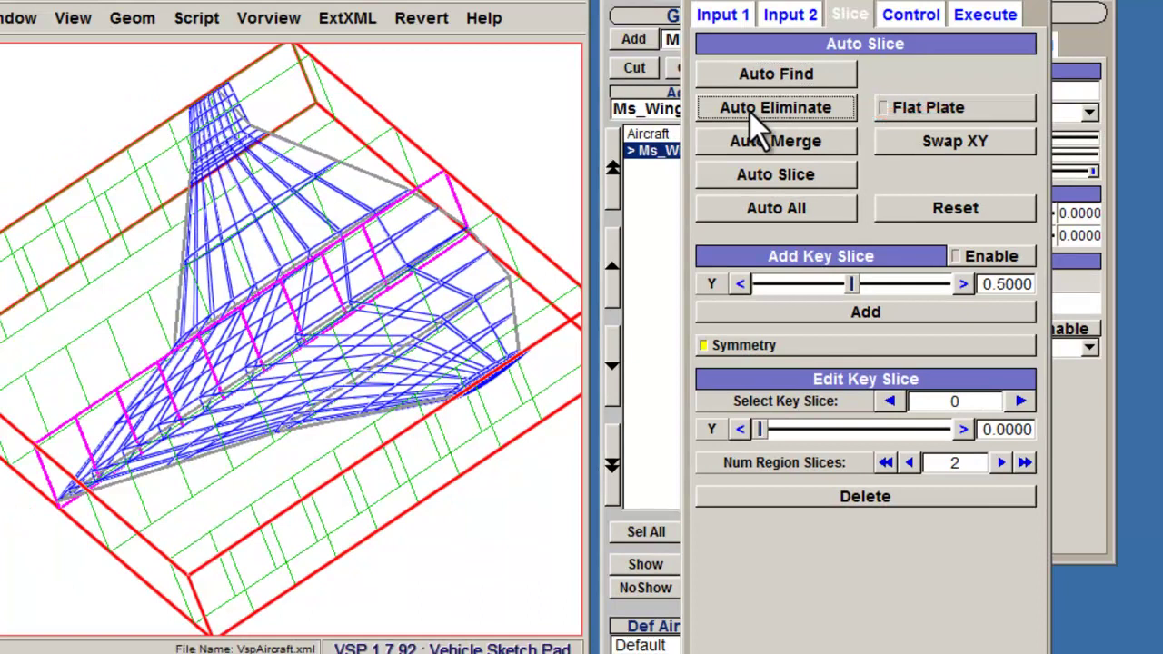
left_click(755, 142)
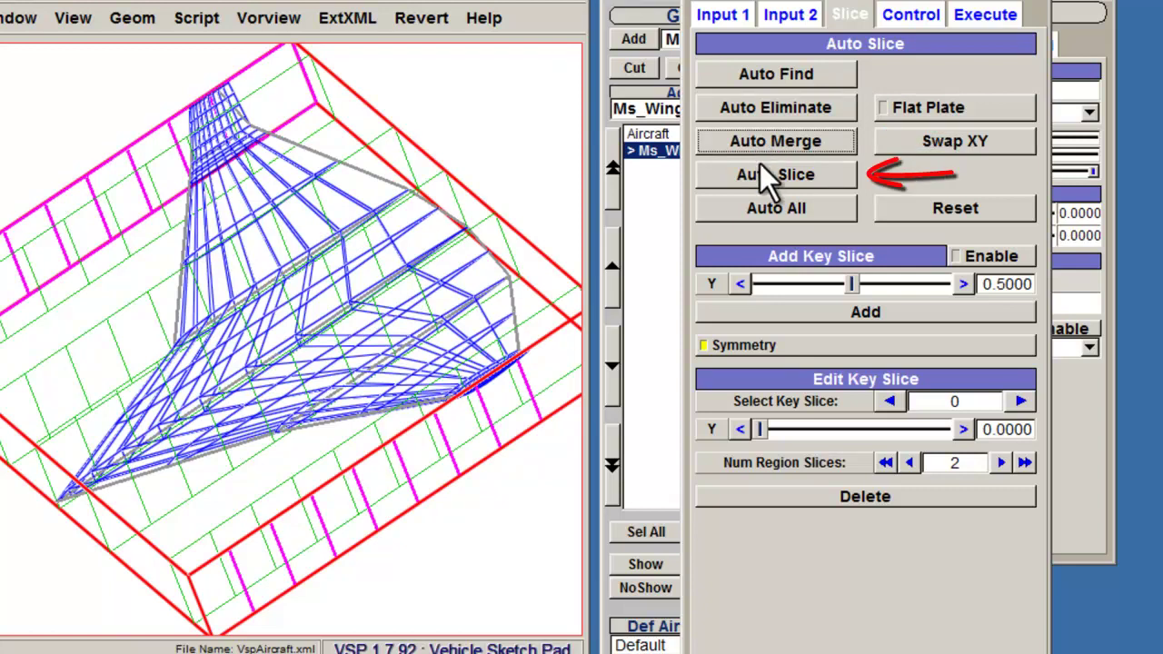
left_click(759, 172)
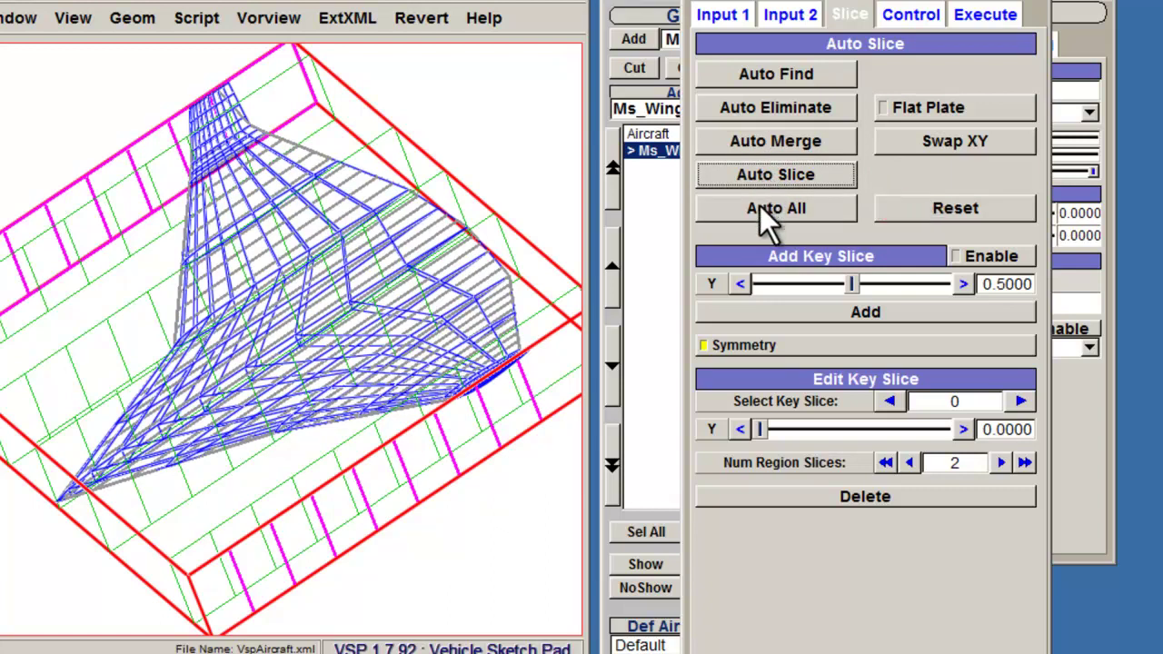
left_click(760, 204)
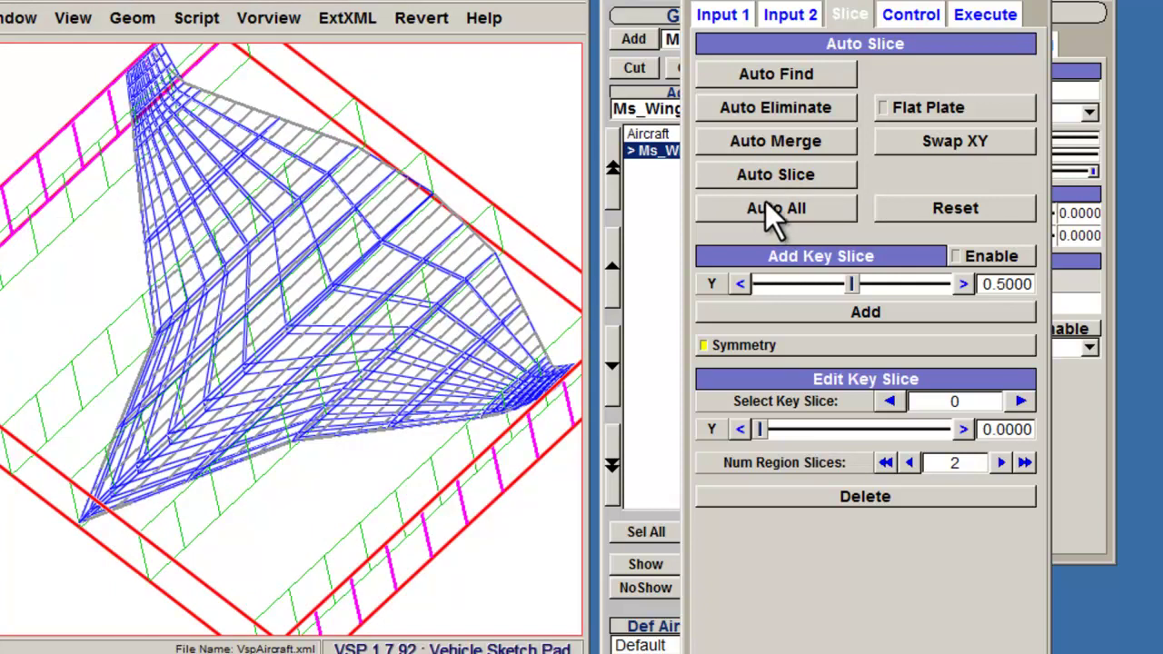
- Enable key slice adding and add a symmetric key slice at Y 0.8049
left_click(966, 255)
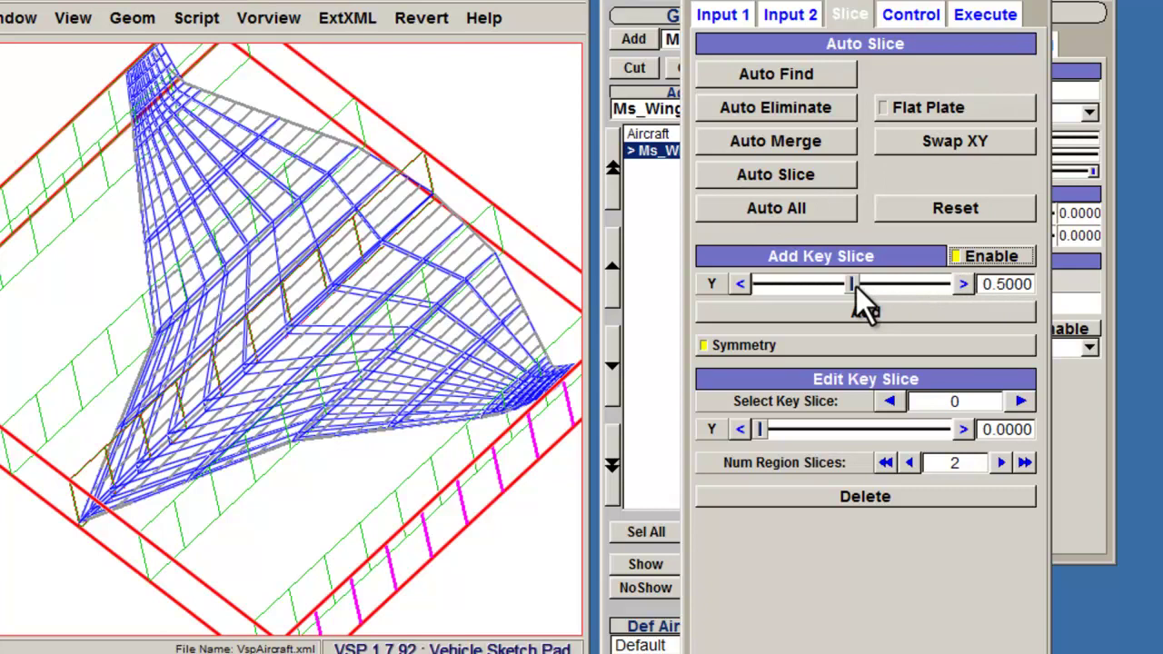
left_click_drag(851, 291, 889, 291)
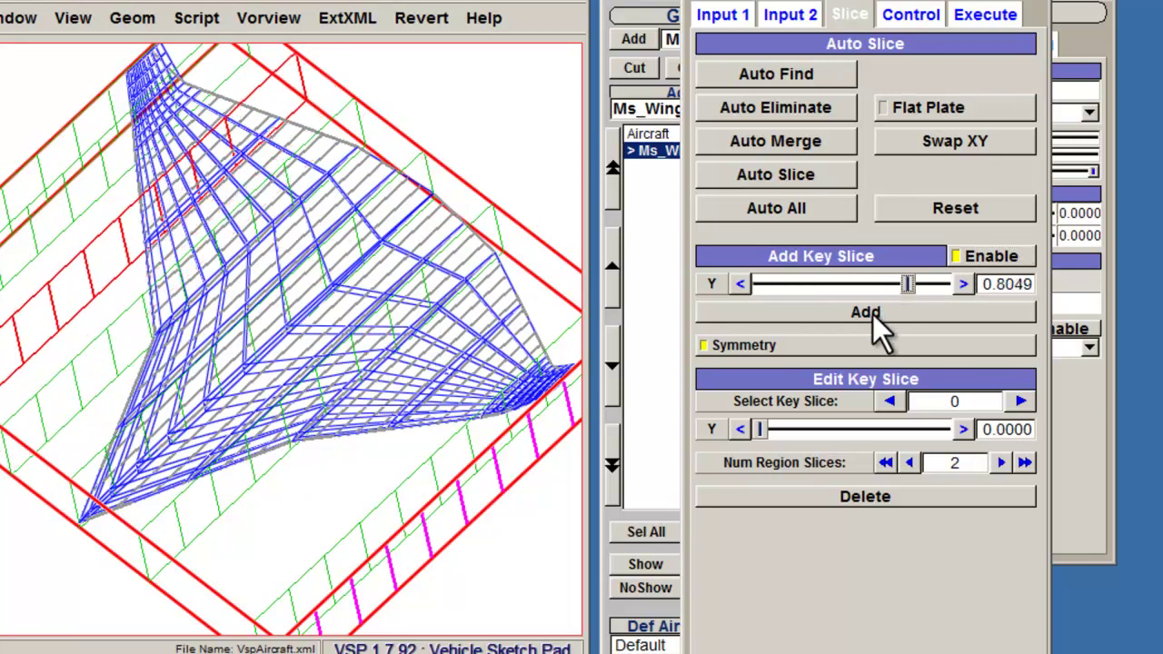
left_click(871, 318)
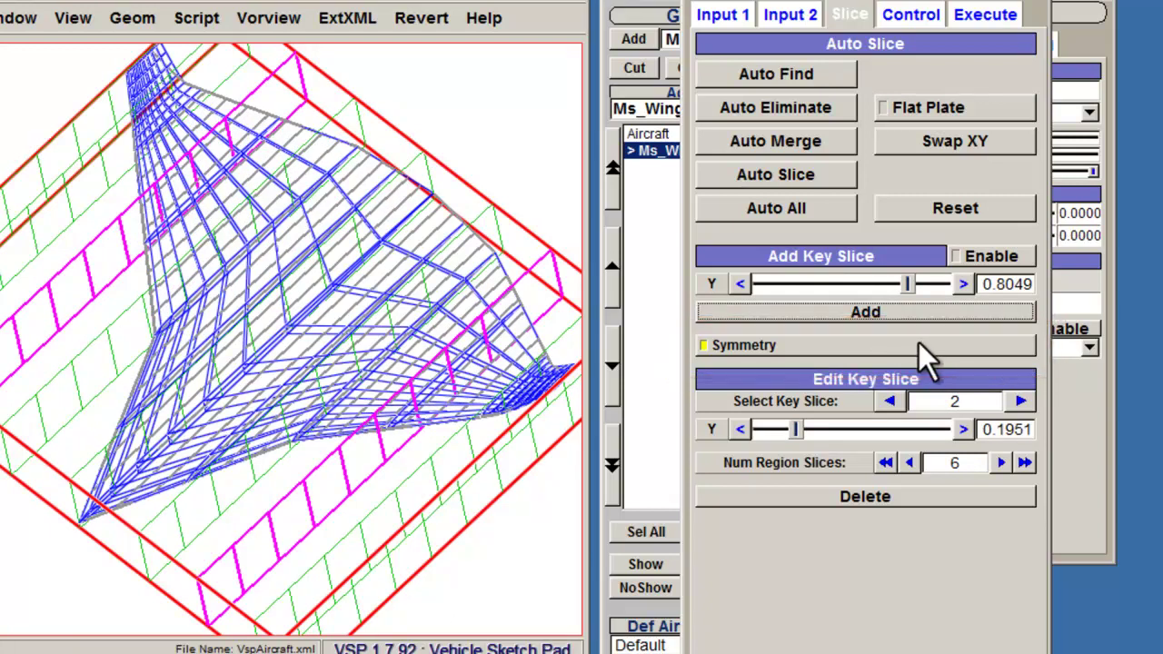
- Select key slice 3 and move it to Y 0.3171
left_click(1021, 403)
left_click(1021, 402)
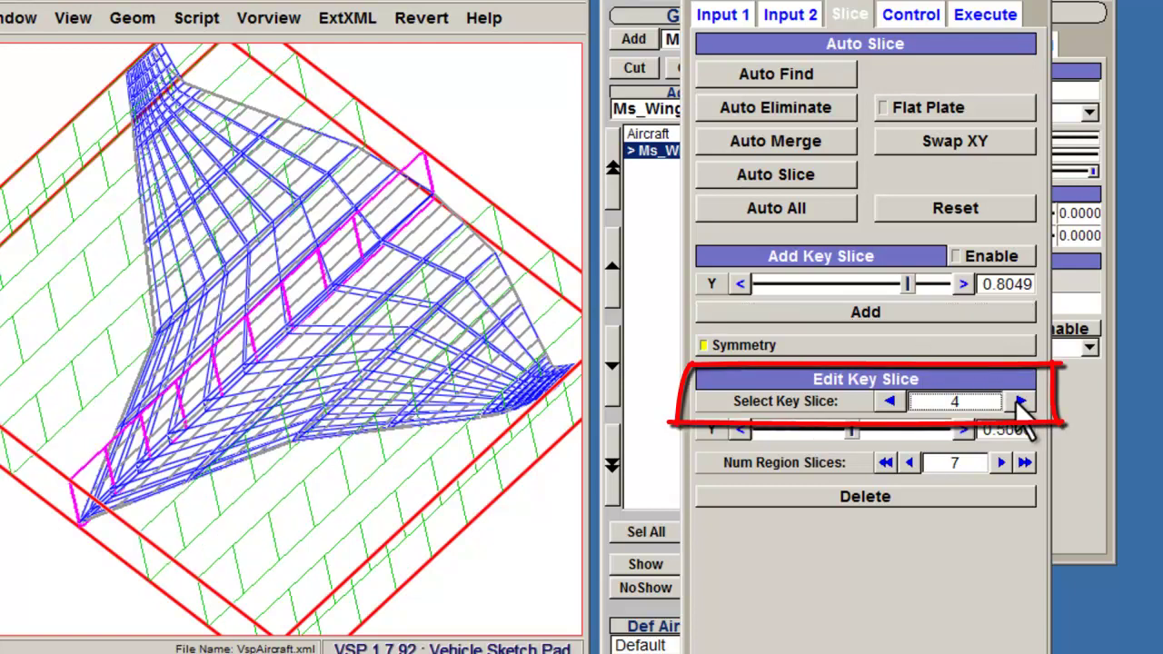
left_click(1021, 403)
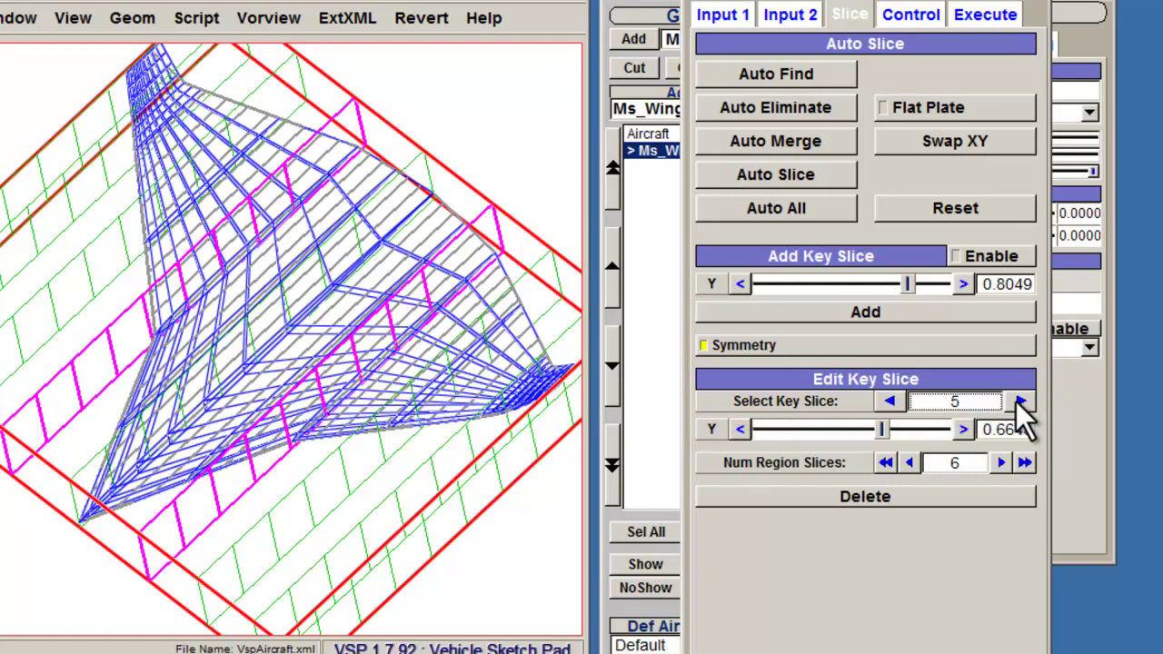
left_click(892, 406)
left_click(893, 405)
mouse_move(823, 429)
left_mouse_down()
mouse_move(875, 429)
mouse_move(832, 431)
left_mouse_up()
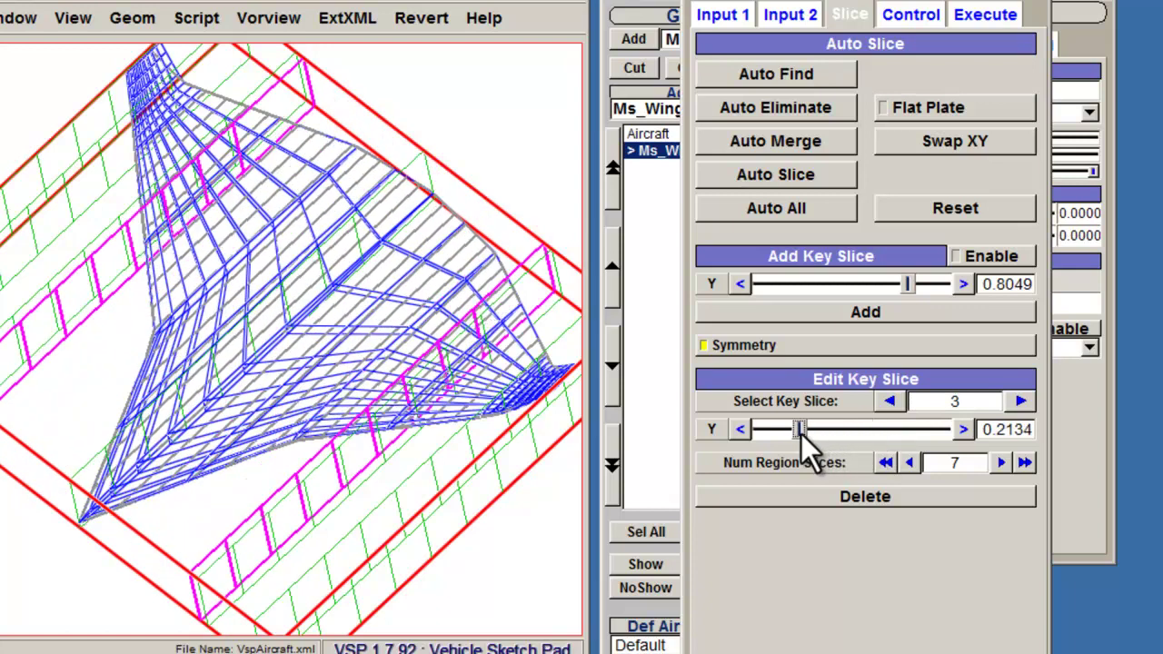
left_click_drag(800, 434, 819, 435)
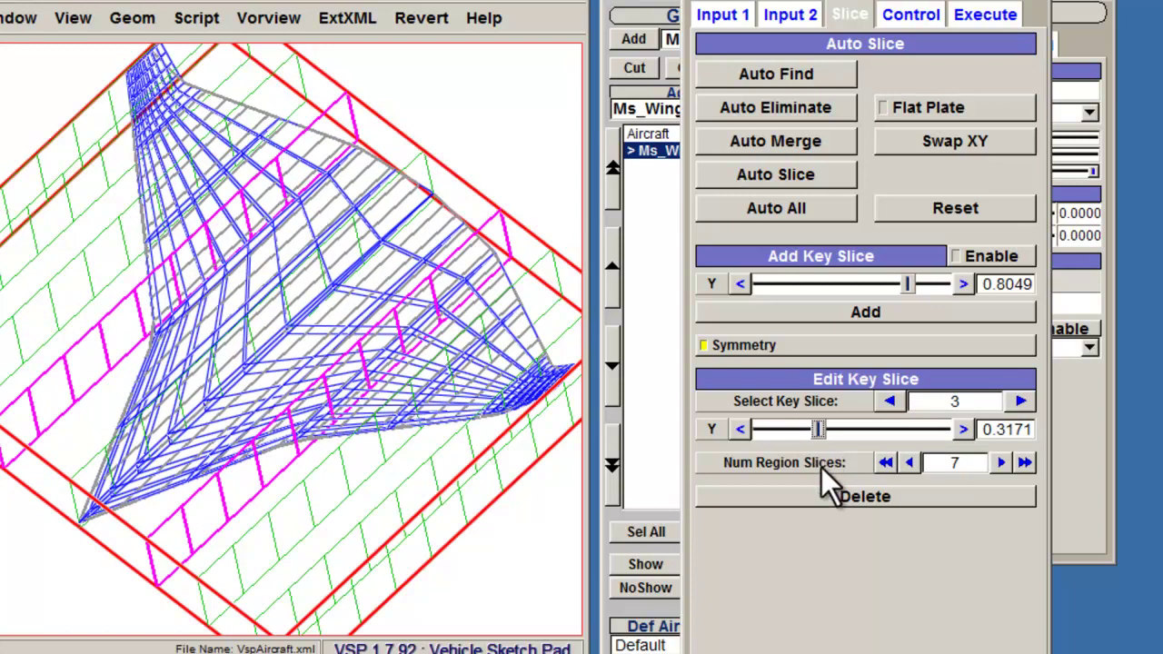
- Set the number of region slices for key slice 3 to 9, and delete that key slice
left_click(997, 468)
left_click(996, 468)
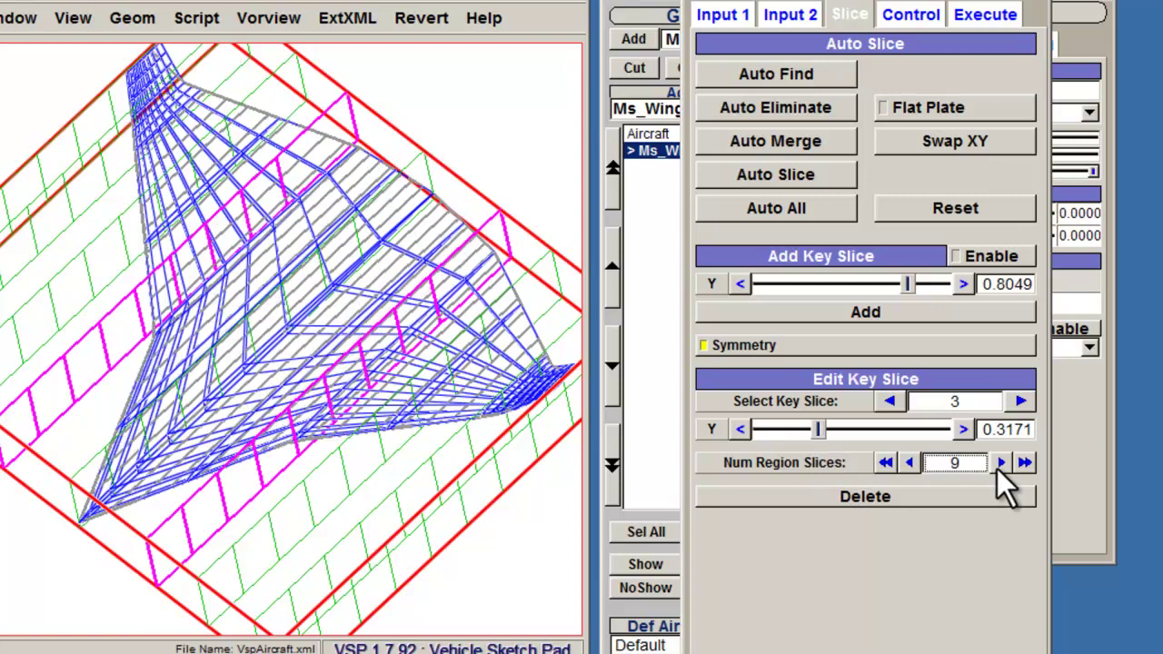
left_click(914, 496)
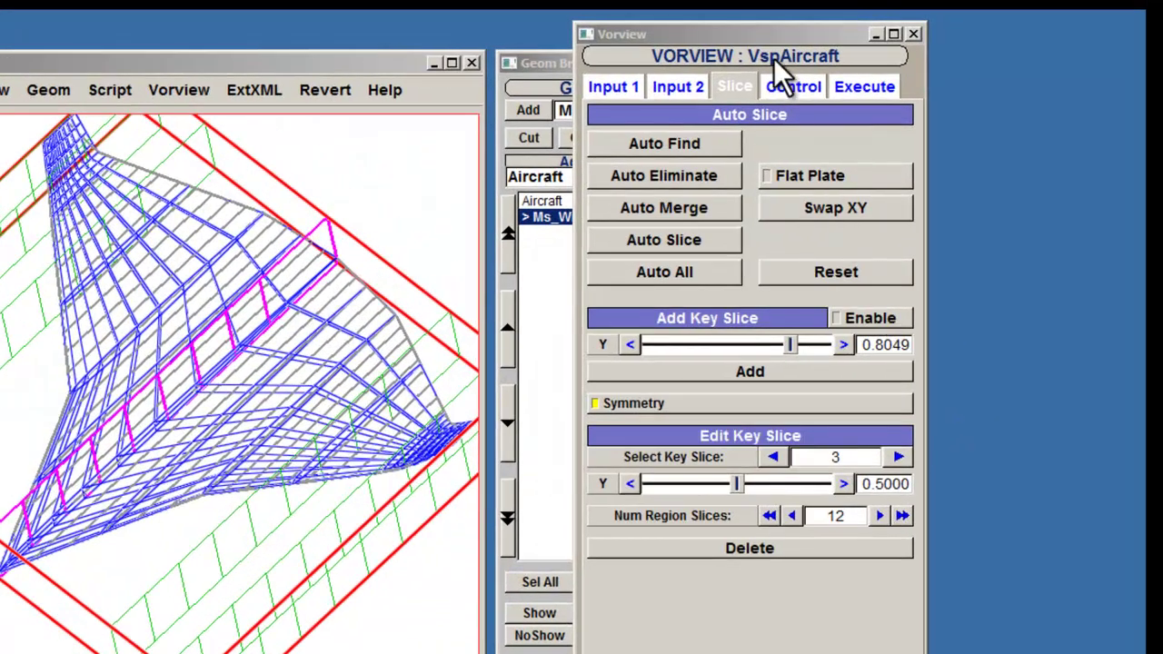
- Create a new control surface in Vorview and set its angle to 4
left_click(790, 86)
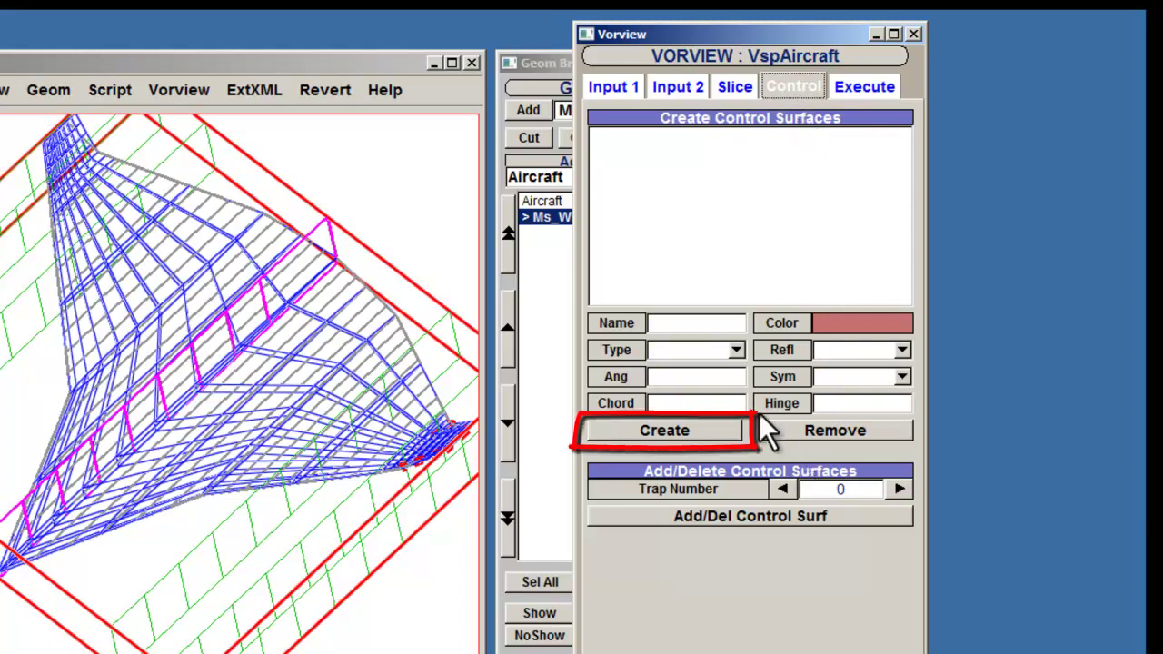
left_click(698, 438)
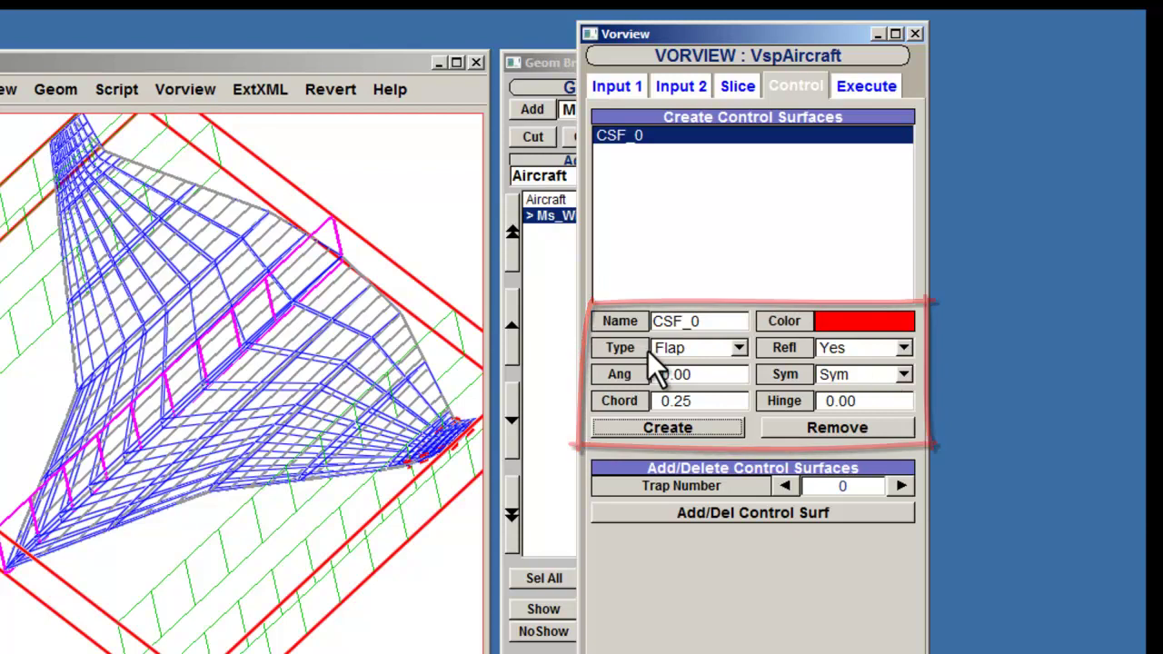
double_click(680, 374)
type("4")
key("Tab")
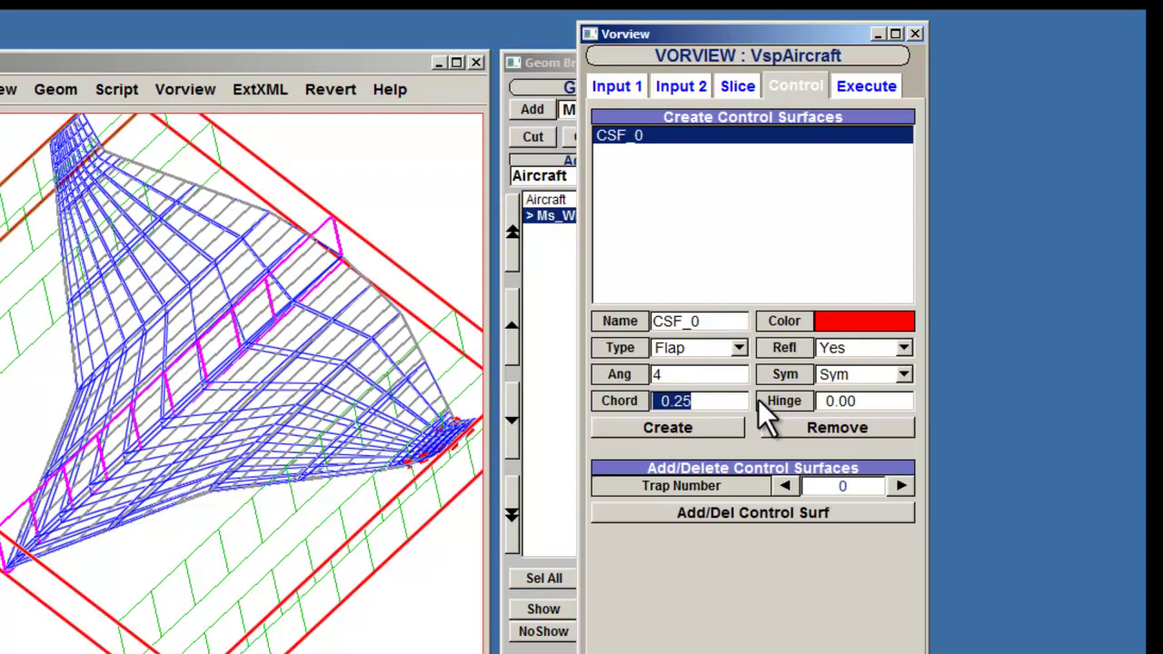
- Rename the new control surface as Elevator
left_click(735, 321)
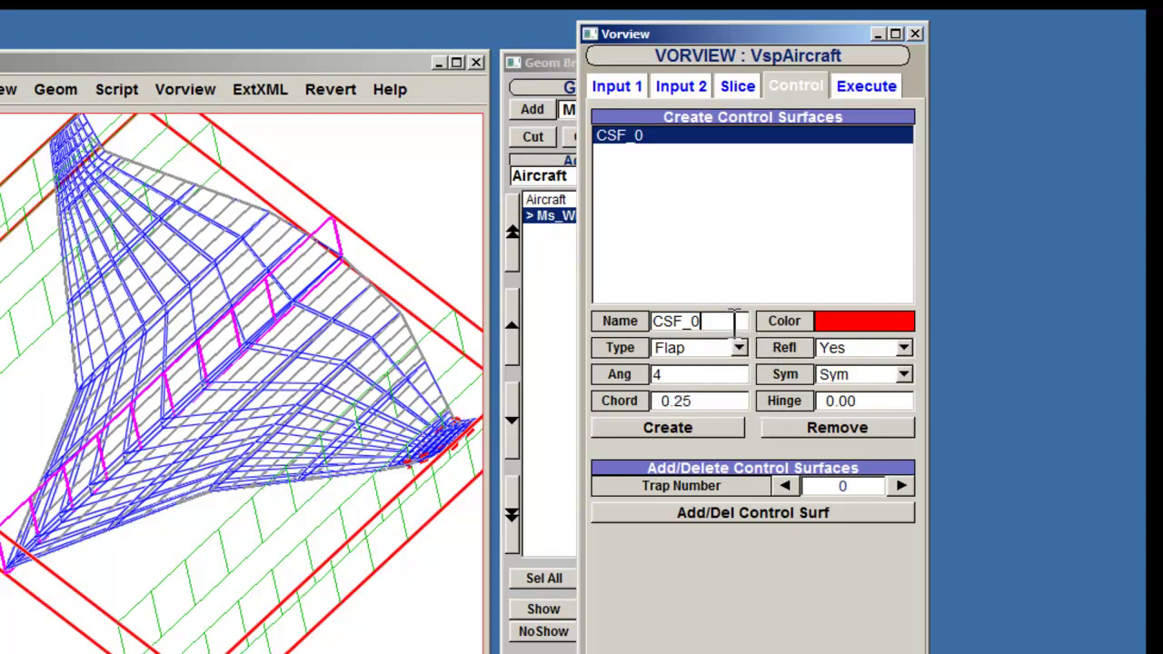
left_click_drag(734, 322, 561, 333)
type("Elevat")
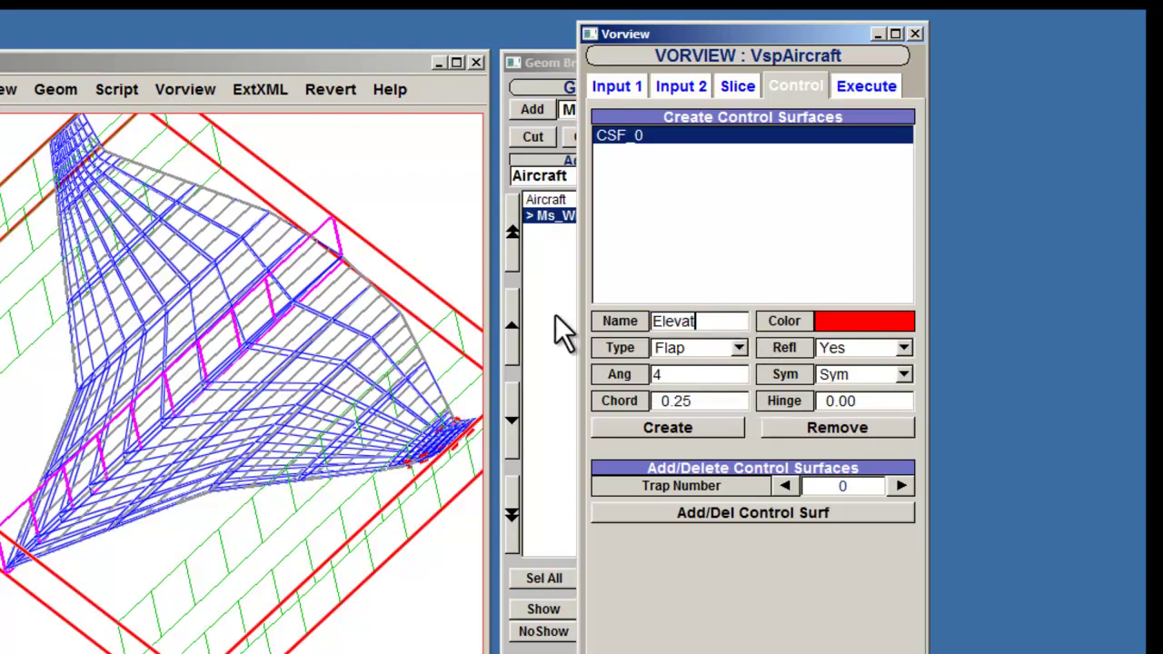
type("or")
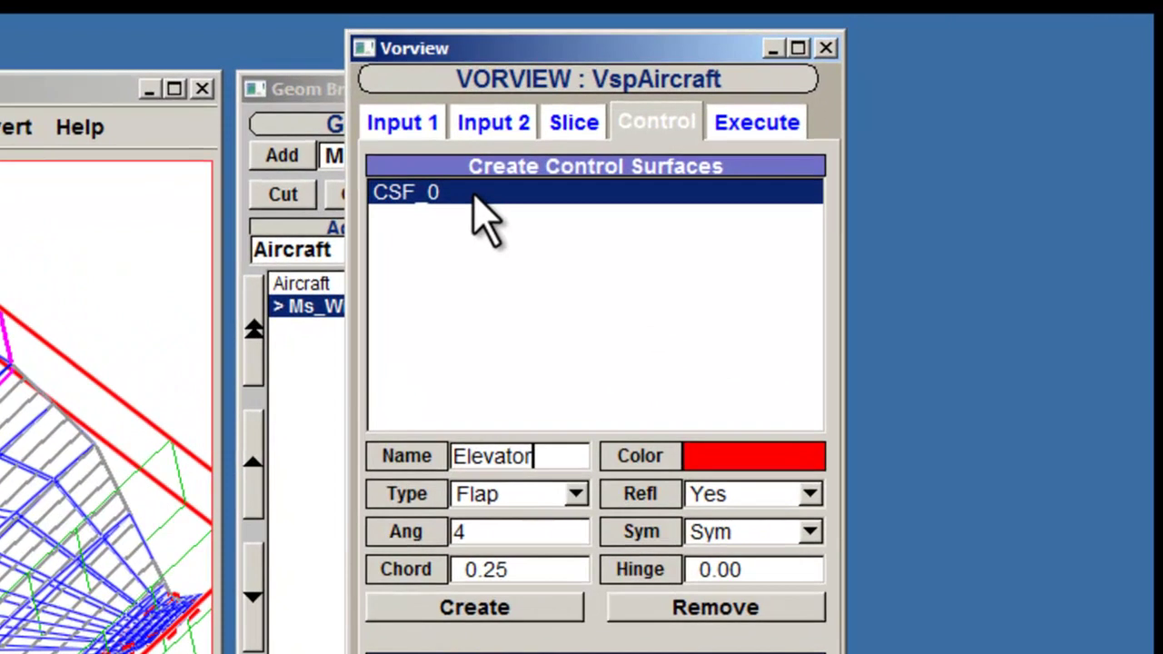
key("Return")
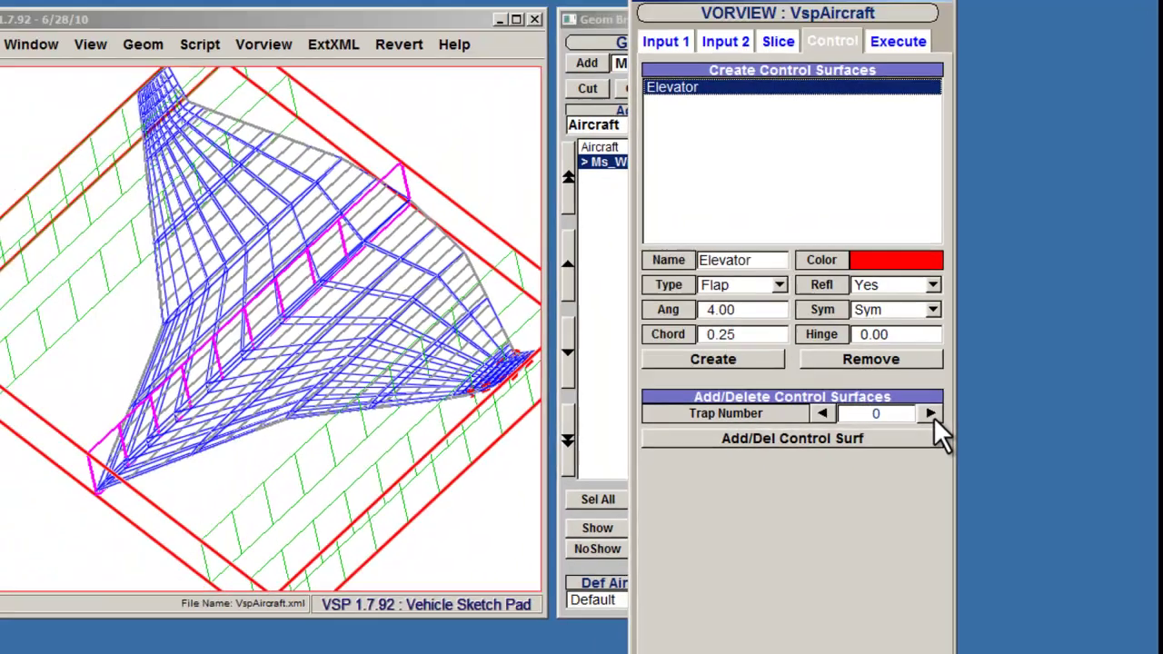
- Advance the trap selection for control surface placement to trap number 12
left_click(859, 401)
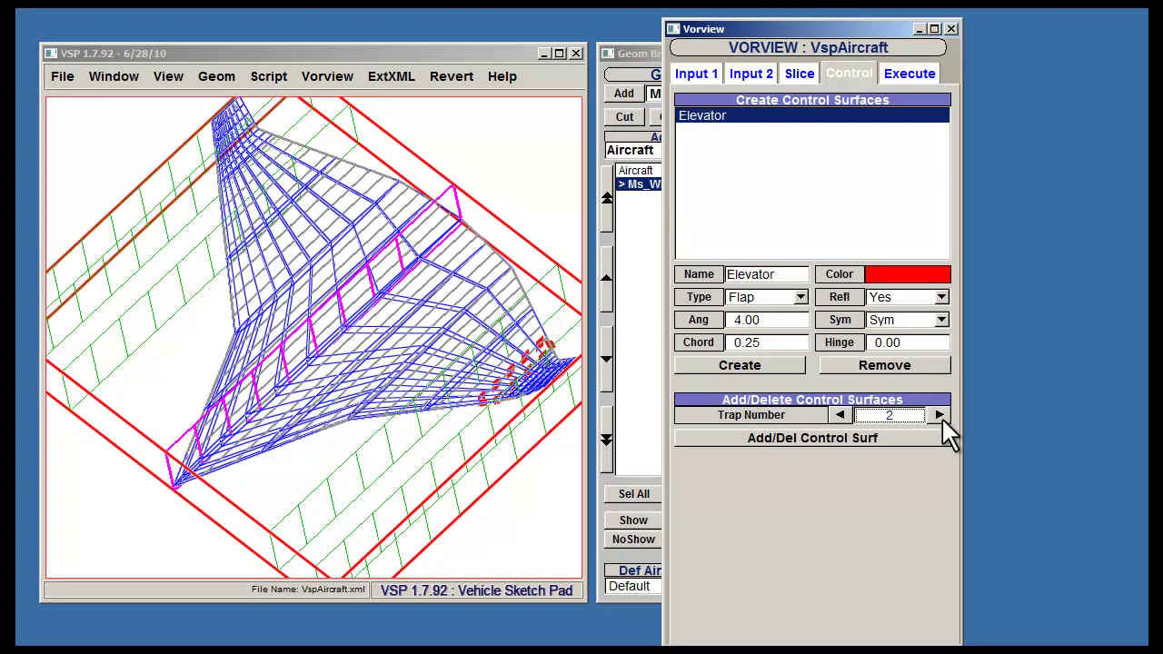
left_click(860, 401)
left_click(940, 417)
left_click(940, 417)
left_click(941, 417)
left_click(941, 417)
left_click(940, 417)
left_click(941, 417)
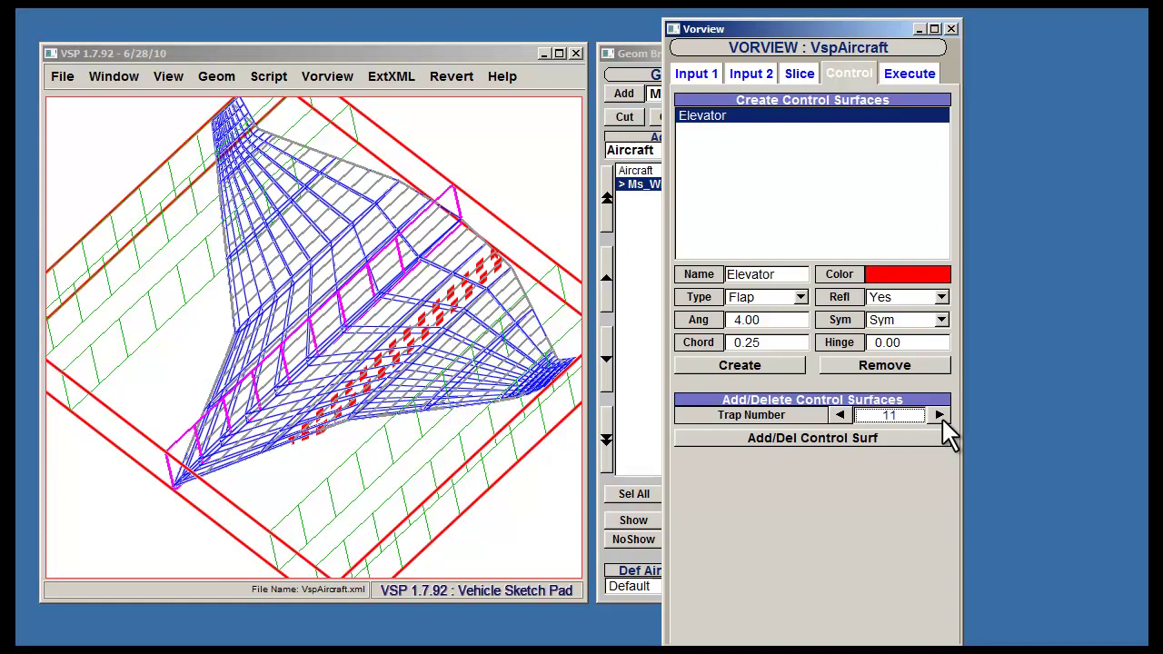
left_click(940, 417)
left_click(940, 417)
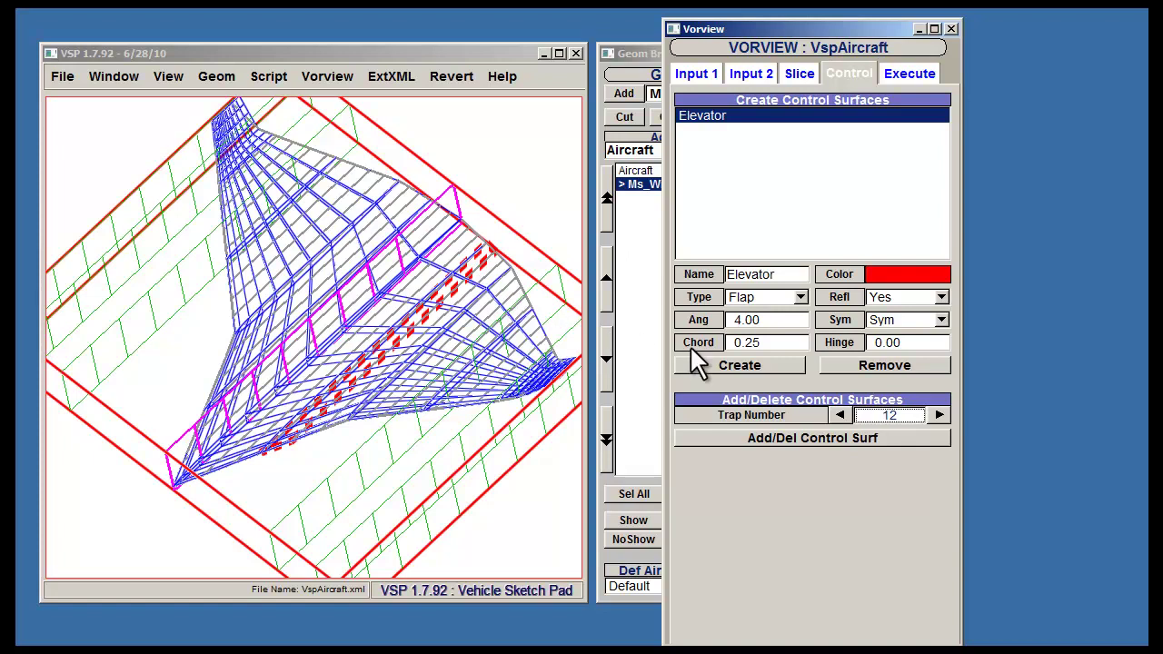
- Add the Elevator control surface to the wing at trap number 12
left_click(759, 443)
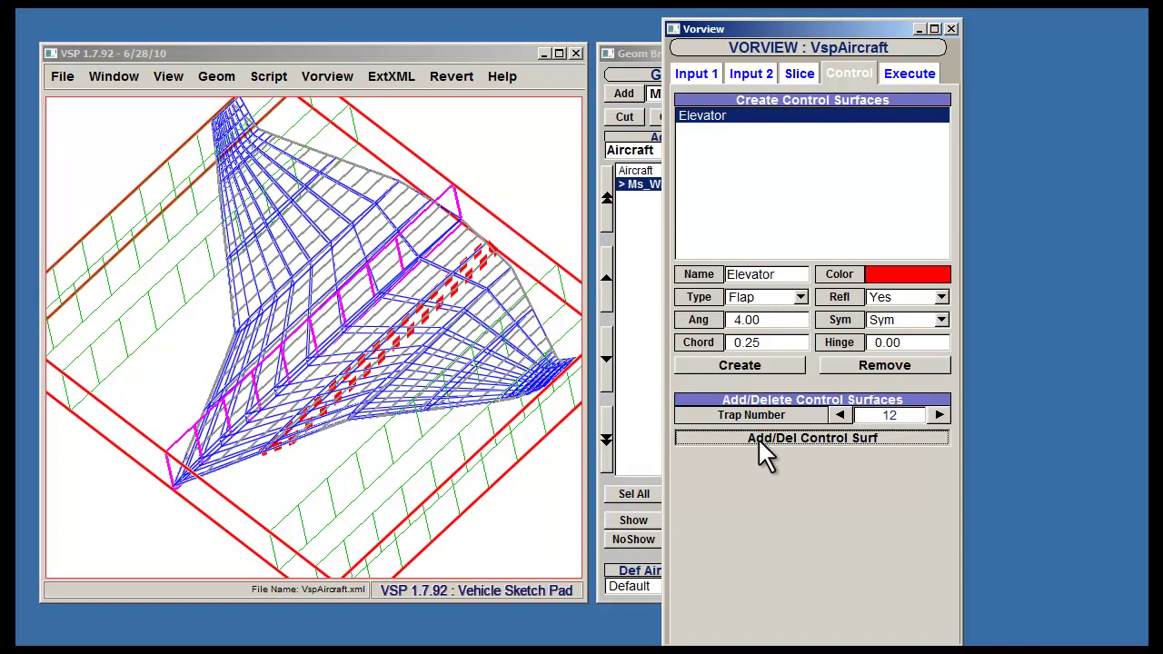
left_click(839, 440)
left_click(869, 436)
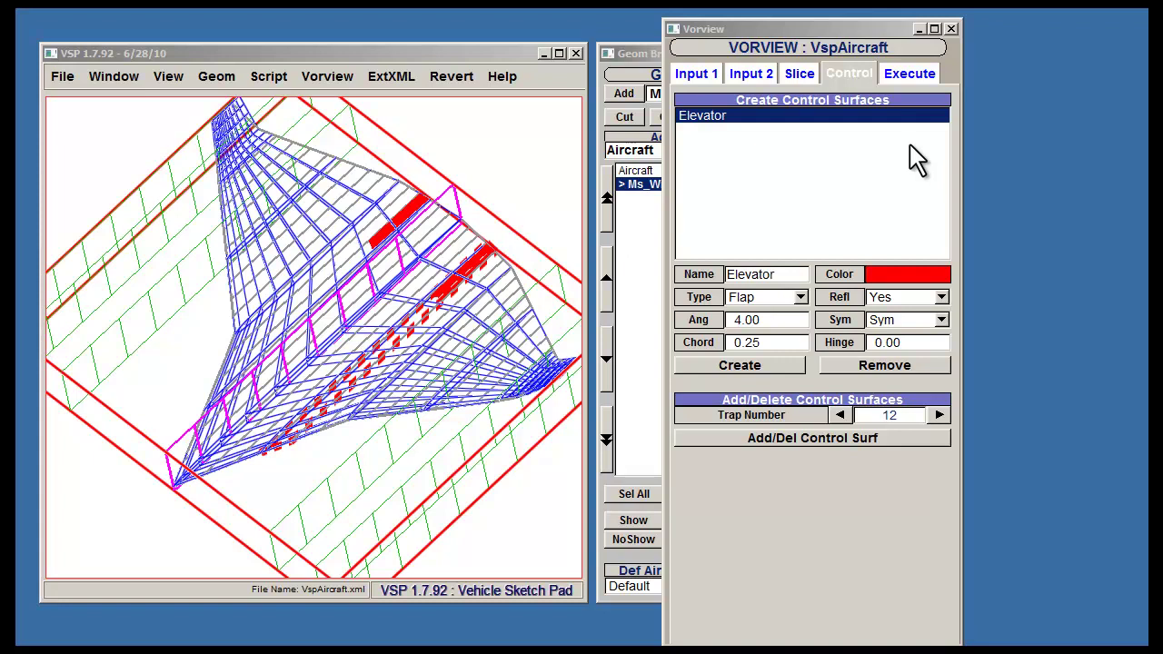
- Set the number of sub panels to 1100 and subdivide the wing surface
left_click(905, 77)
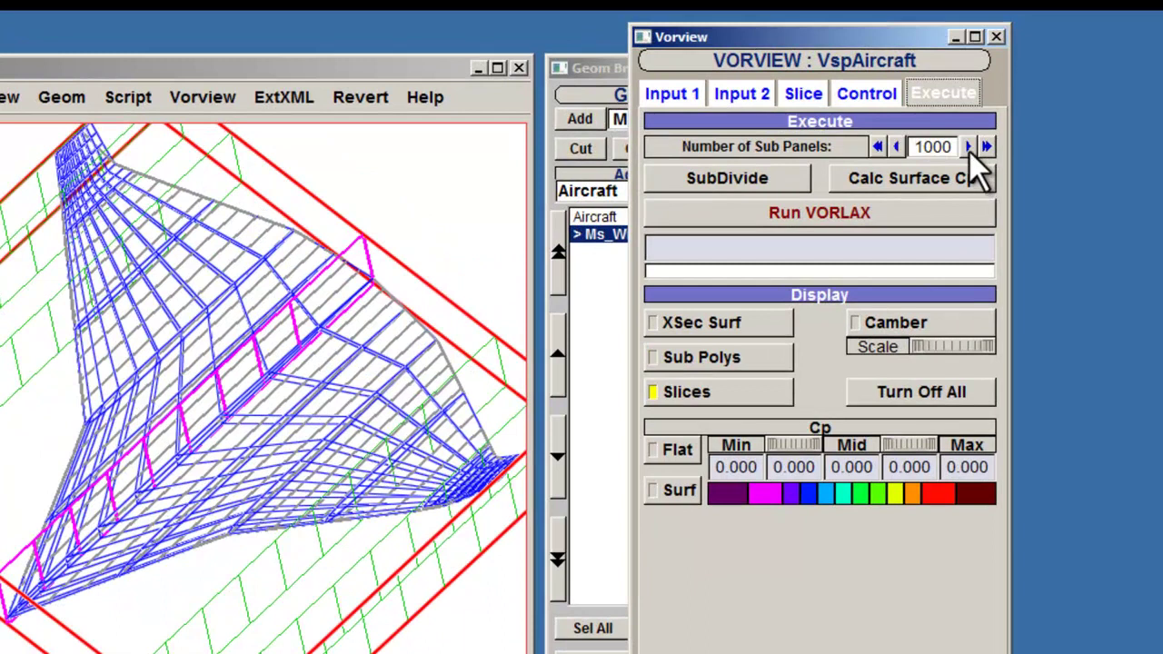
left_click(968, 149)
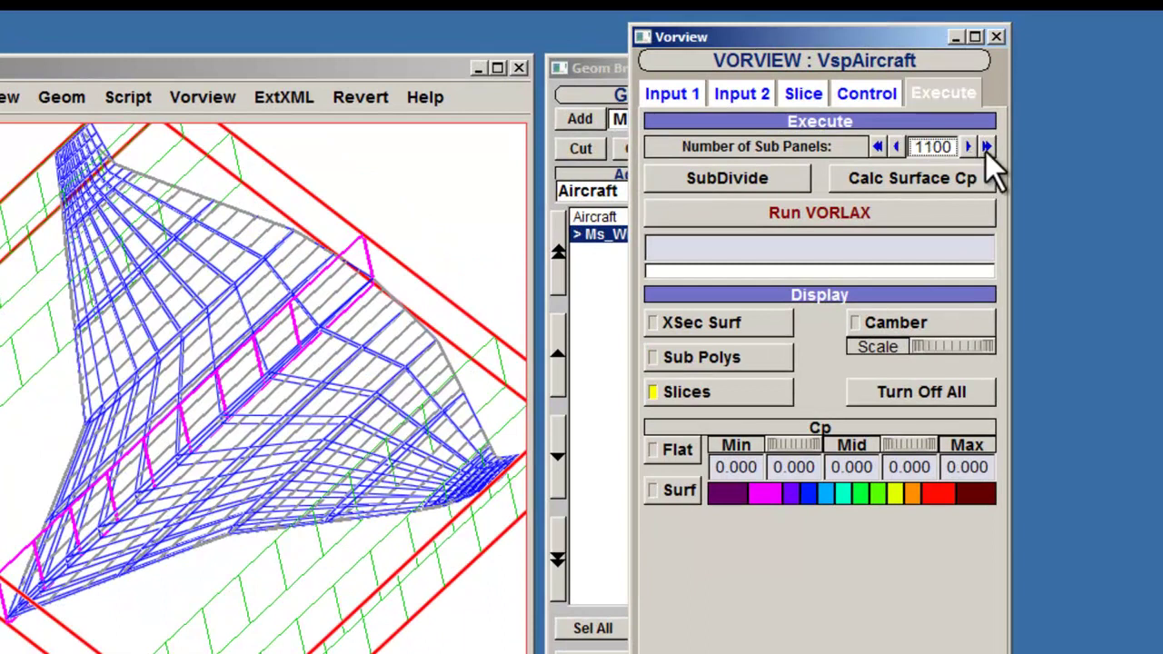
left_click(787, 180)
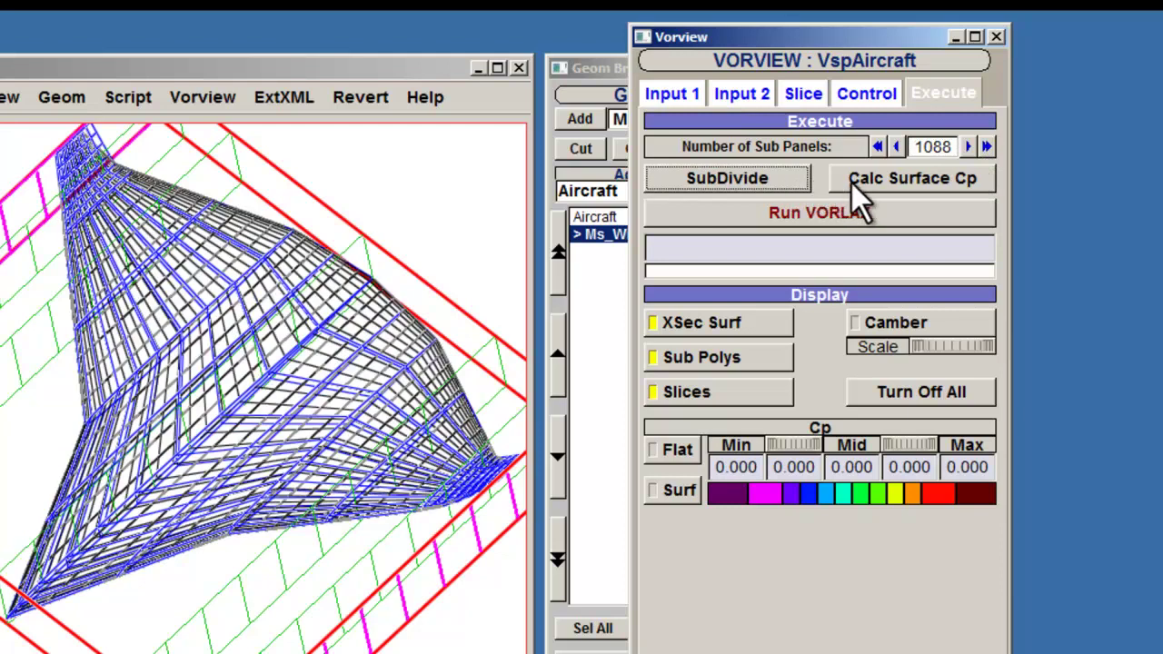
- Calculate the surface Cp on the subdivided wing and run the VORLAX analysis, bringing up its summary output
left_click(854, 180)
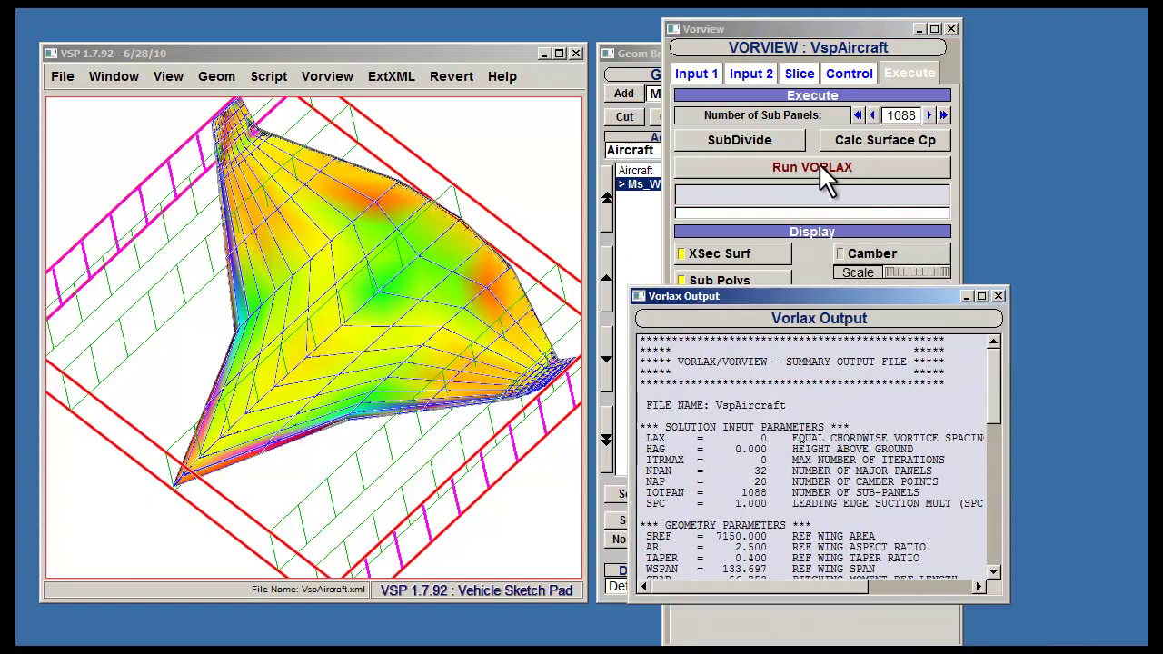
left_click(819, 167)
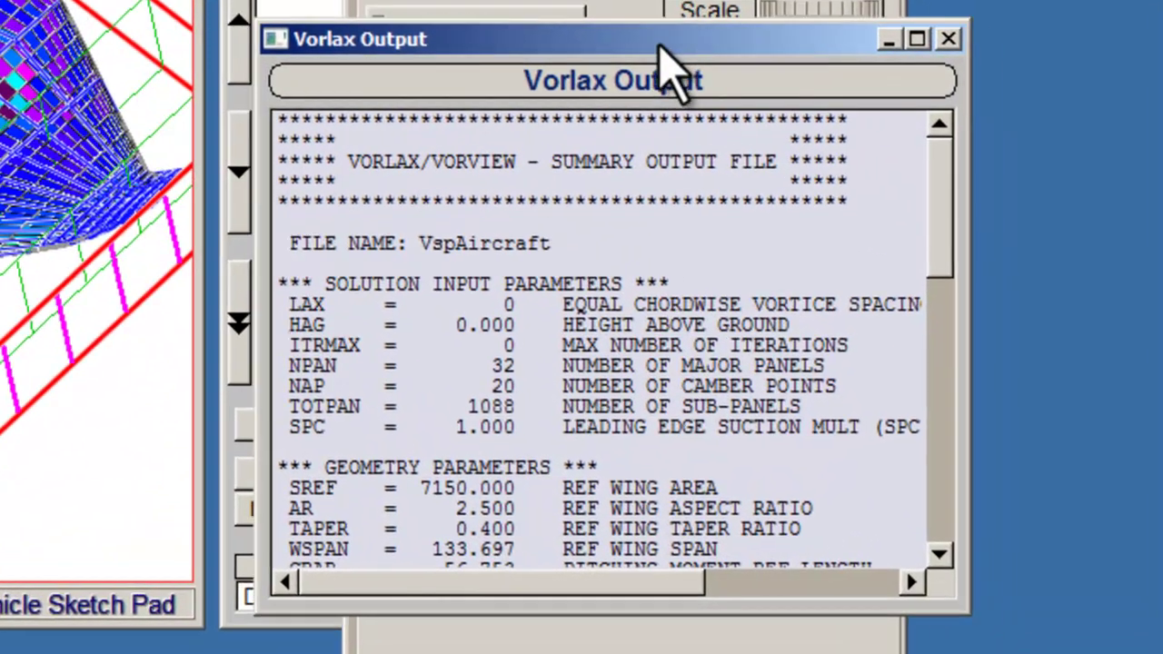
left_click_drag(659, 44, 652, 36)
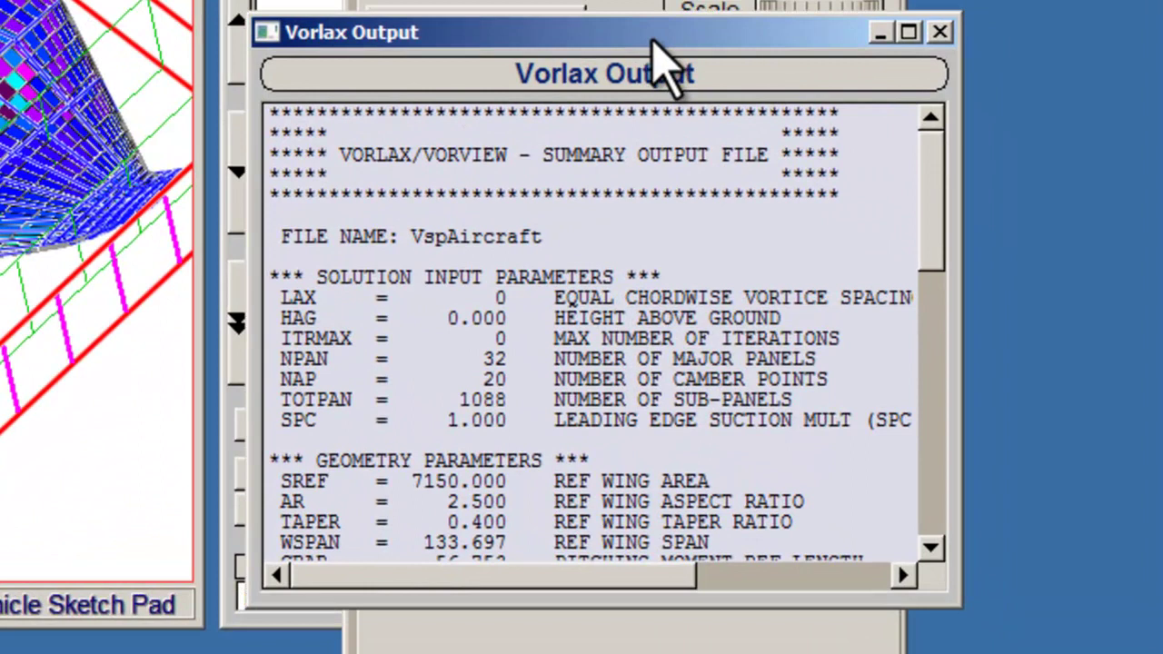